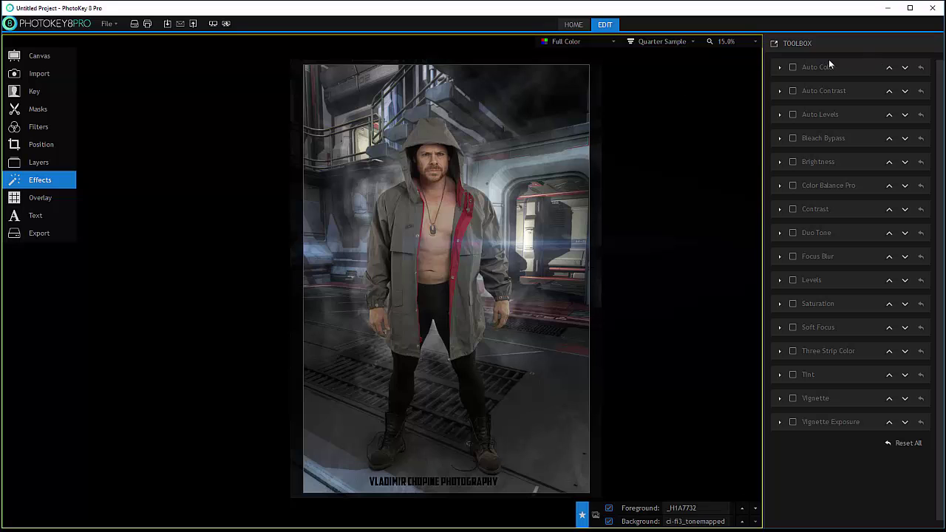
Compare the composite with and without the Auto Color effect, leaving the effect disabled
click(793, 67)
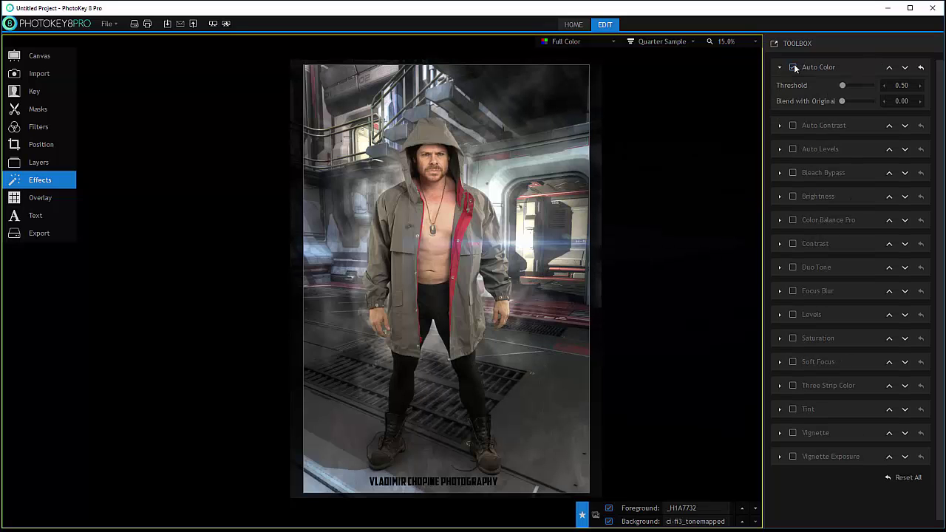
click(793, 67)
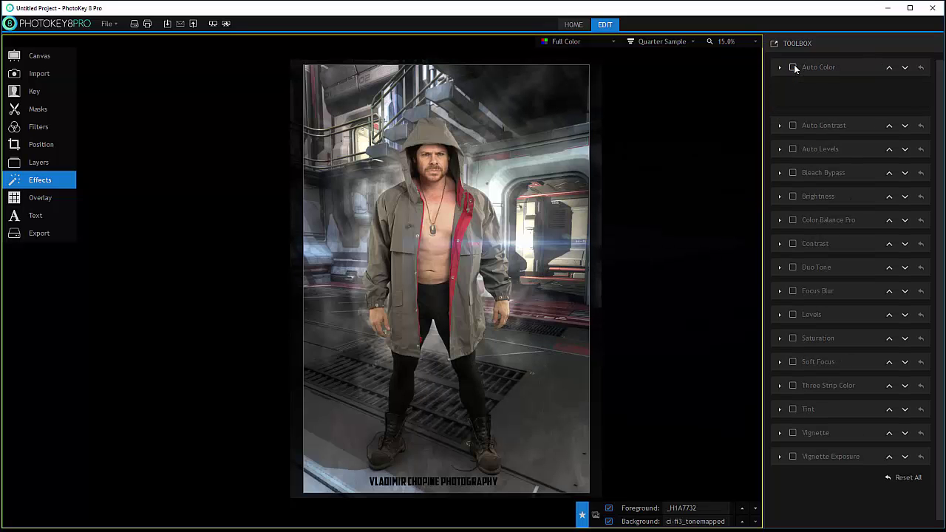
click(793, 68)
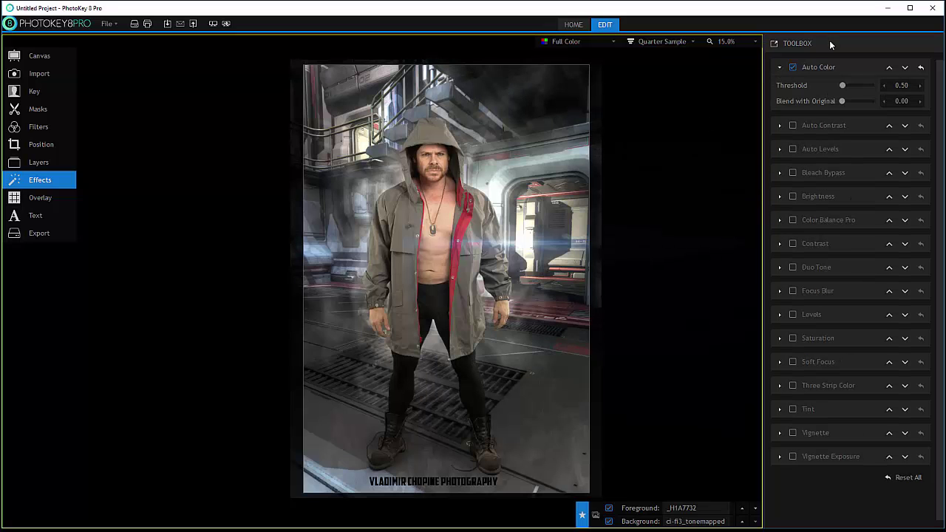
click(795, 67)
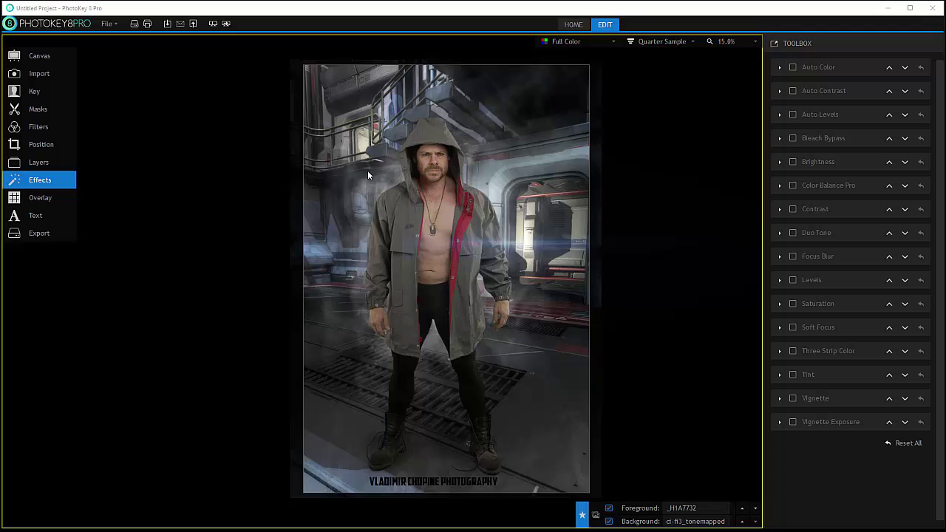
Try Bleach Bypass with contrast 0.88, saturation 0.83 and strength 40%, and disable the effect again
click(792, 141)
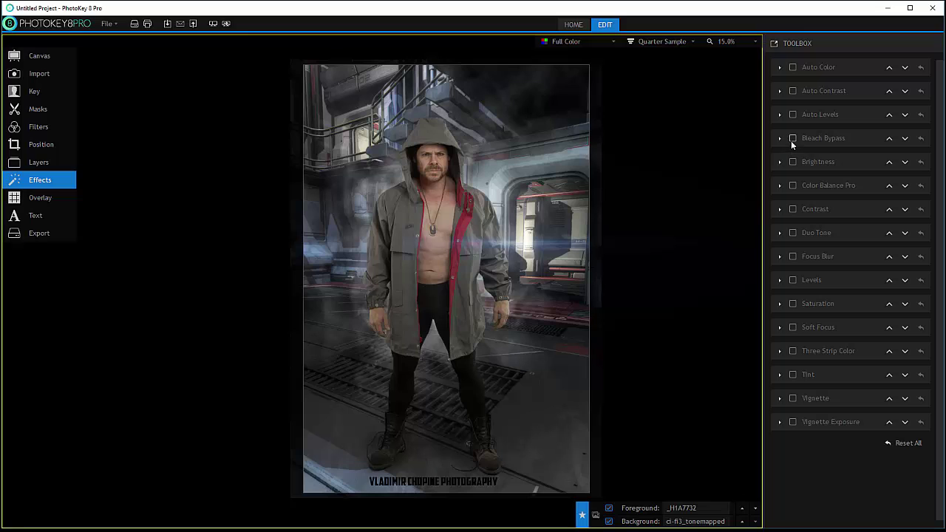
click(791, 140)
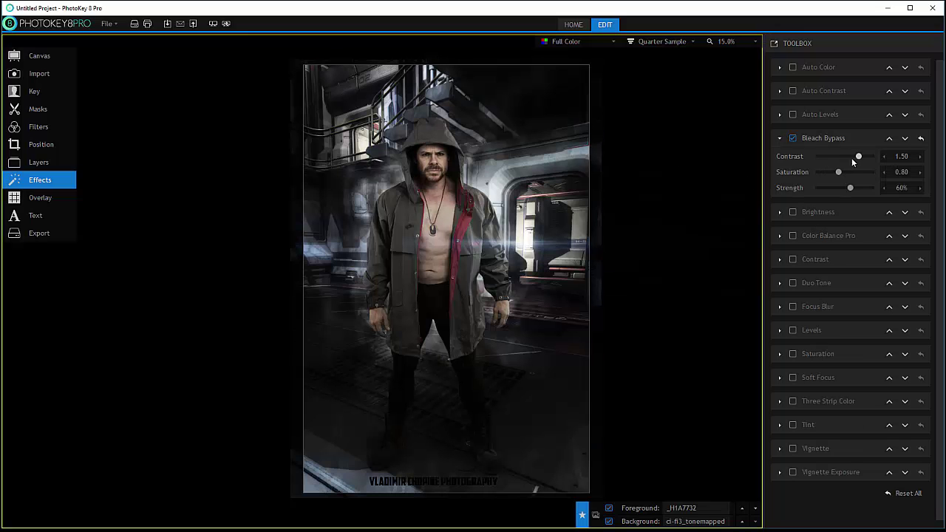
drag(857, 157, 840, 187)
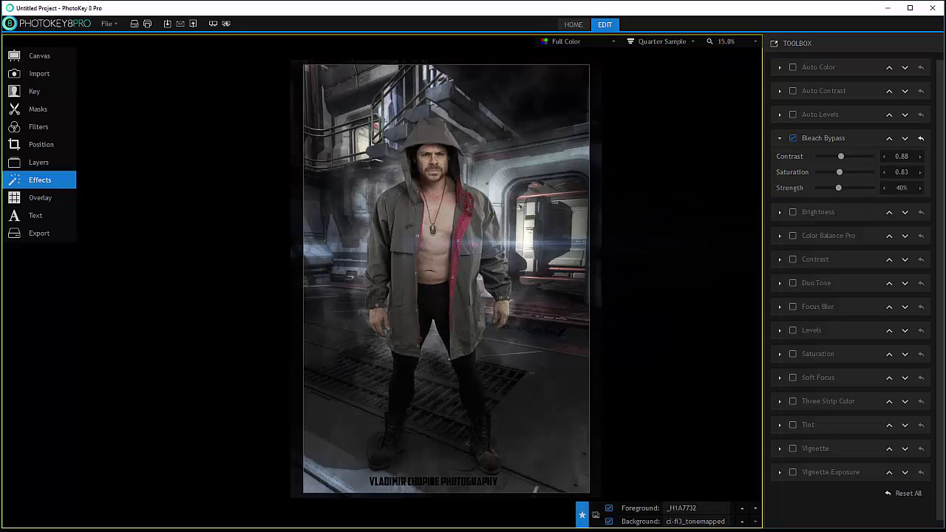
click(793, 138)
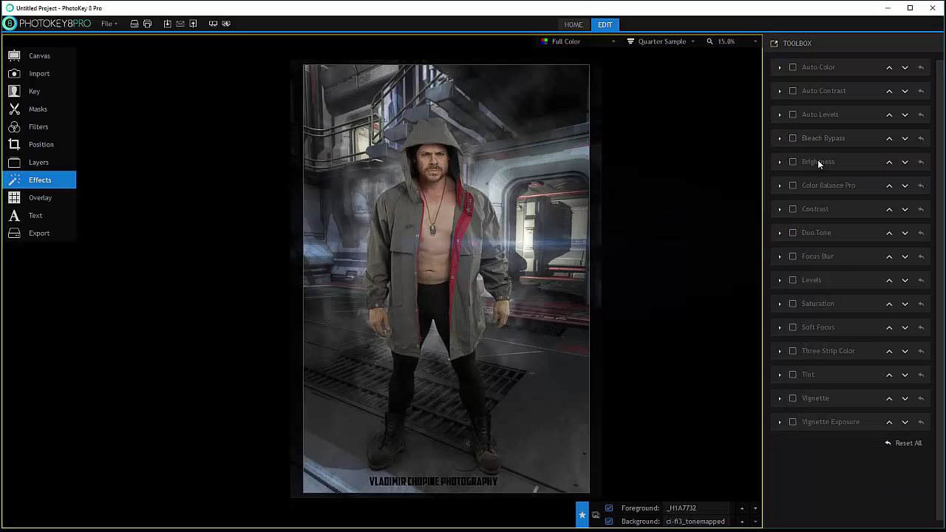
Try the Brightness effect with a slightly different brightness amount, and disable it again
click(793, 162)
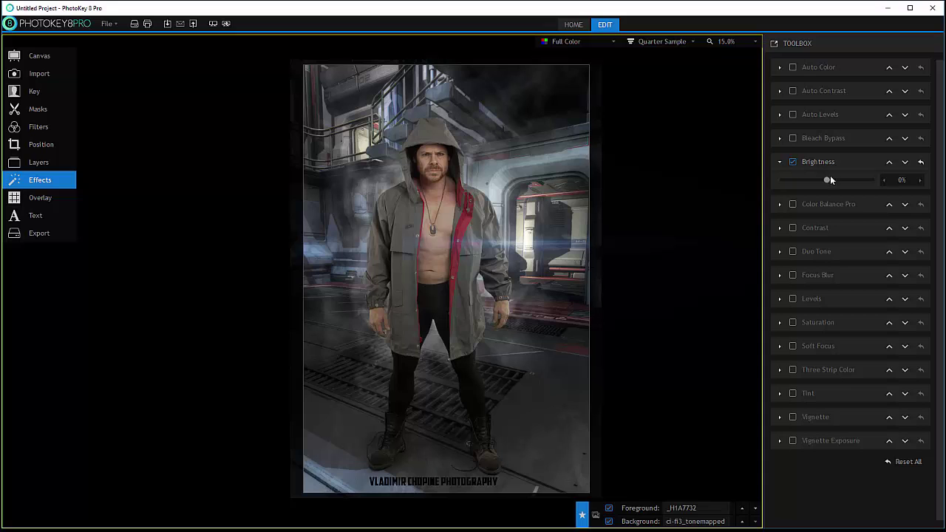
drag(850, 178, 827, 176)
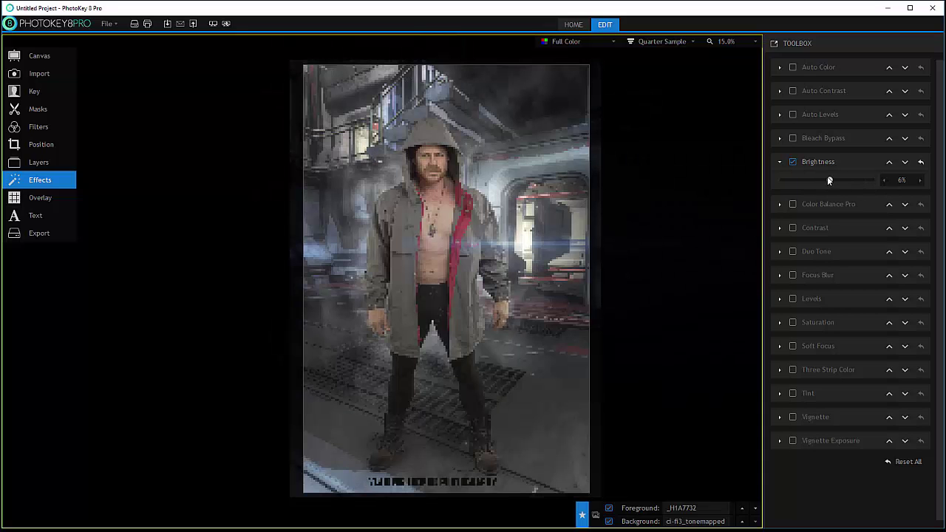
click(794, 162)
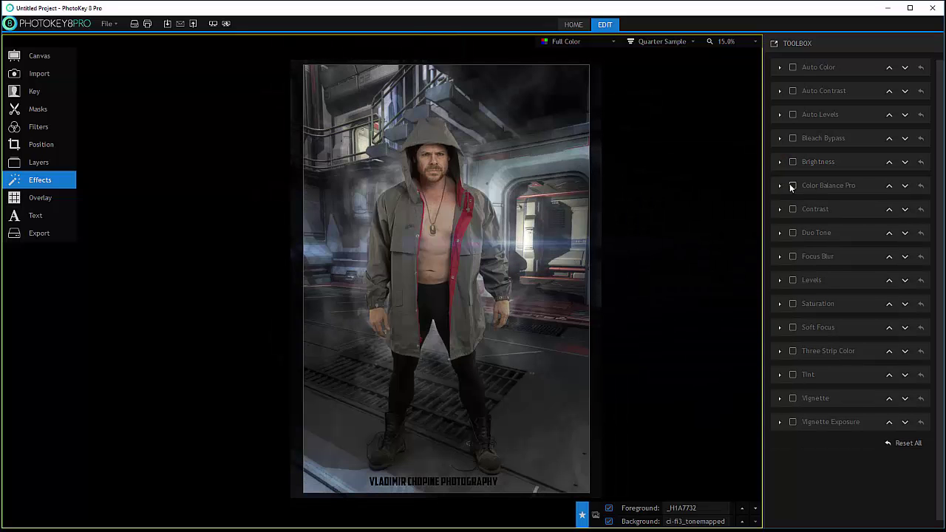
Try Color Balance Pro with a slightly changed red value and preview the Contrast effect, leaving both disabled
click(792, 186)
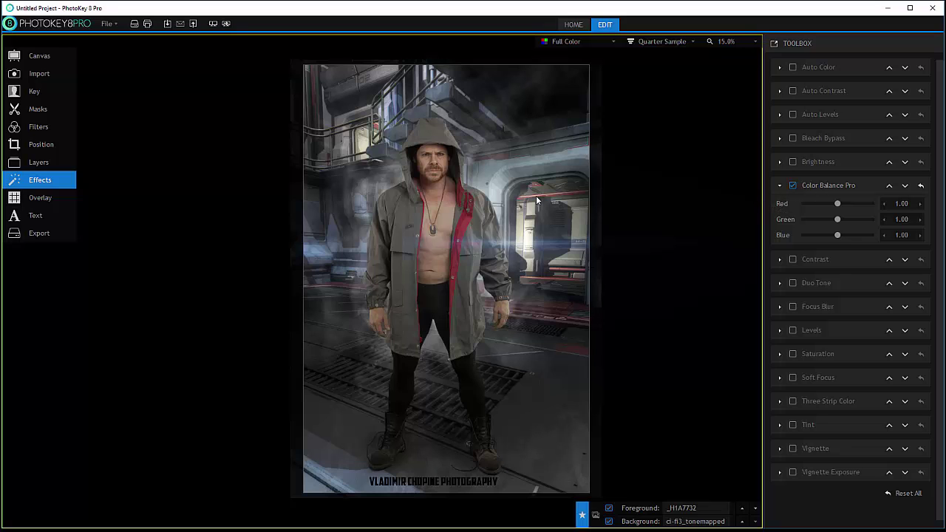
mouse_move(838, 205)
mouse_down()
mouse_move(863, 203)
mouse_move(835, 203)
mouse_up()
click(792, 185)
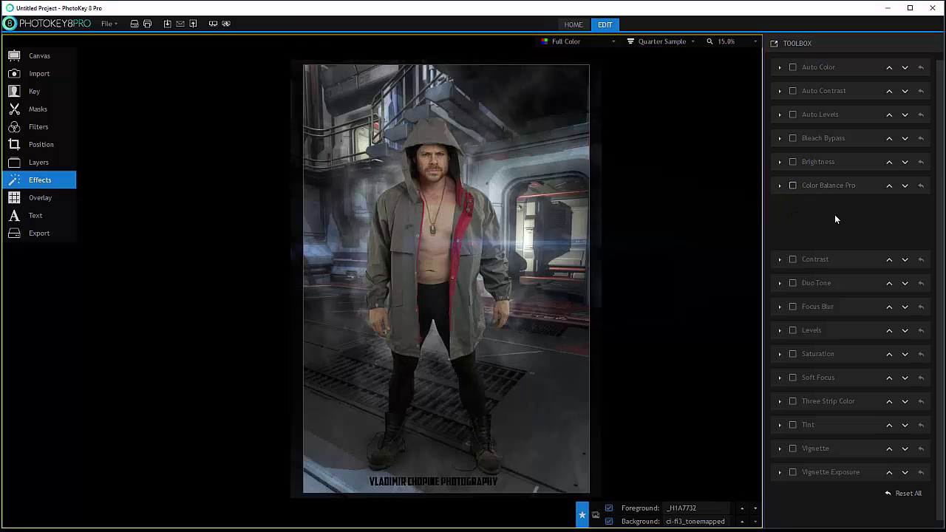
click(791, 208)
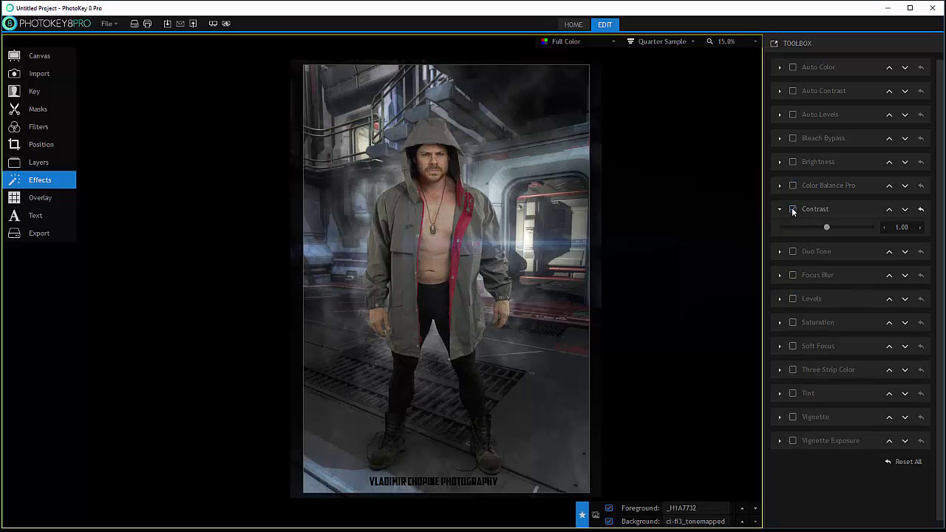
click(791, 207)
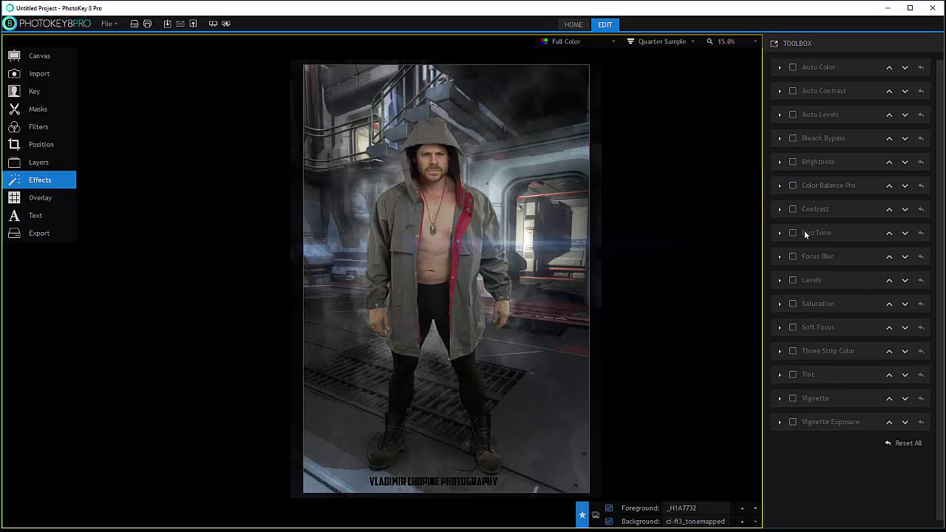
Enable Duo Tone with the blend with original at 55.88 and Color 2 set to blue 27, 68, 118
click(792, 233)
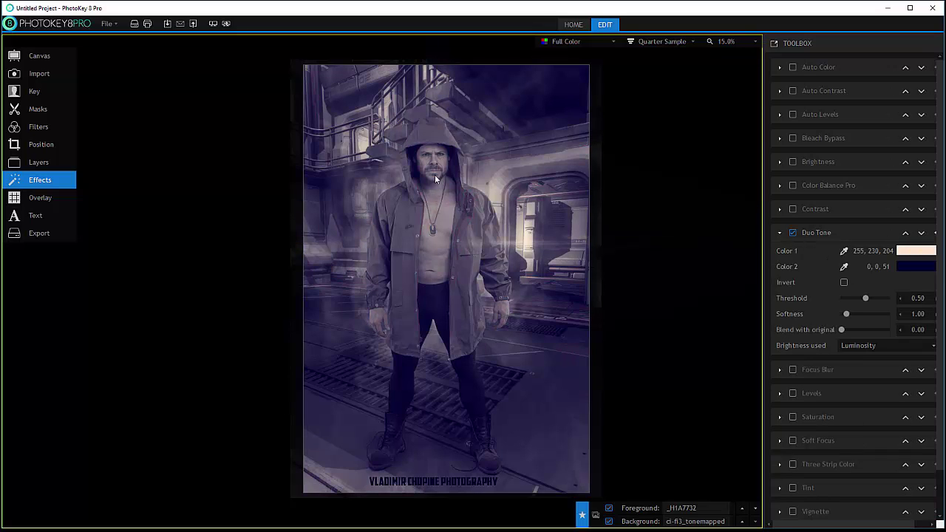
drag(843, 331, 869, 332)
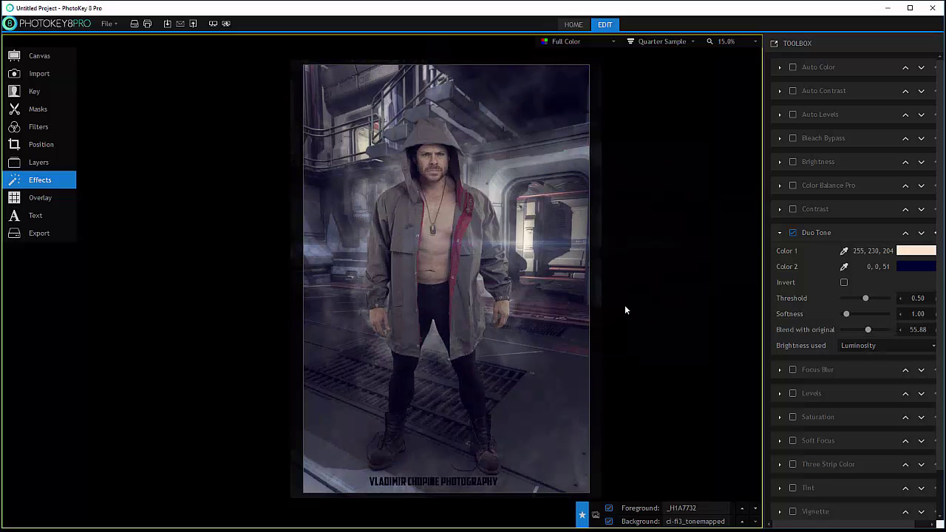
click(914, 268)
drag(498, 213, 509, 209)
drag(589, 232, 589, 242)
click(537, 358)
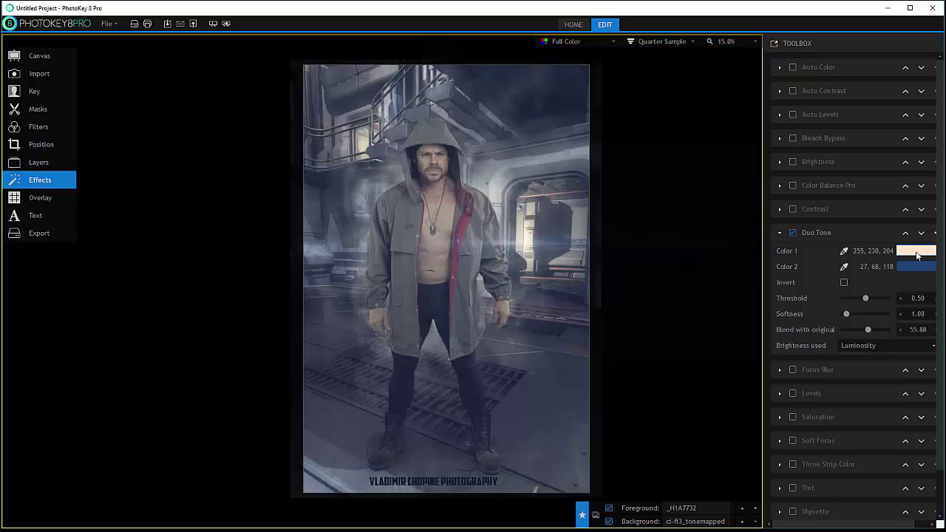
Set Duo Tone's Color 1 to yellow 222, 199, 22
click(915, 251)
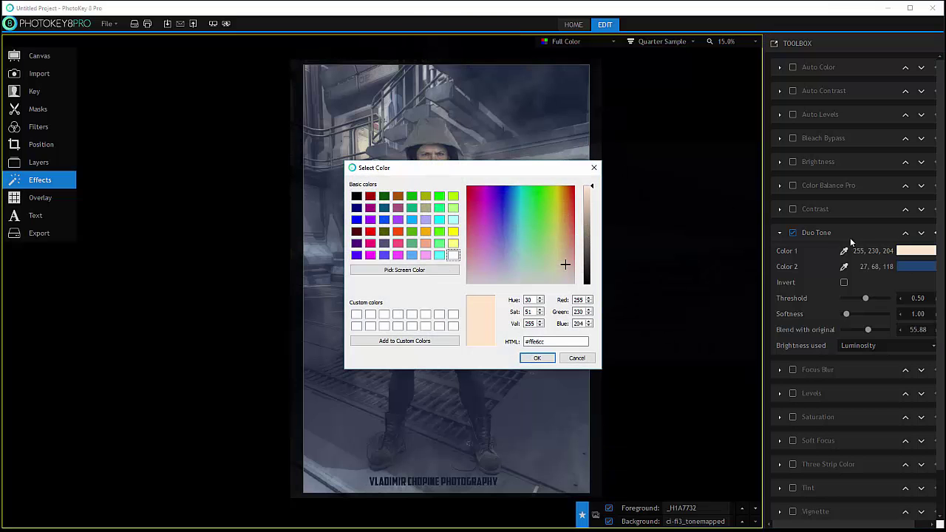
mouse_move(557, 199)
mouse_down()
mouse_move(559, 188)
mouse_move(559, 199)
mouse_up()
click(588, 198)
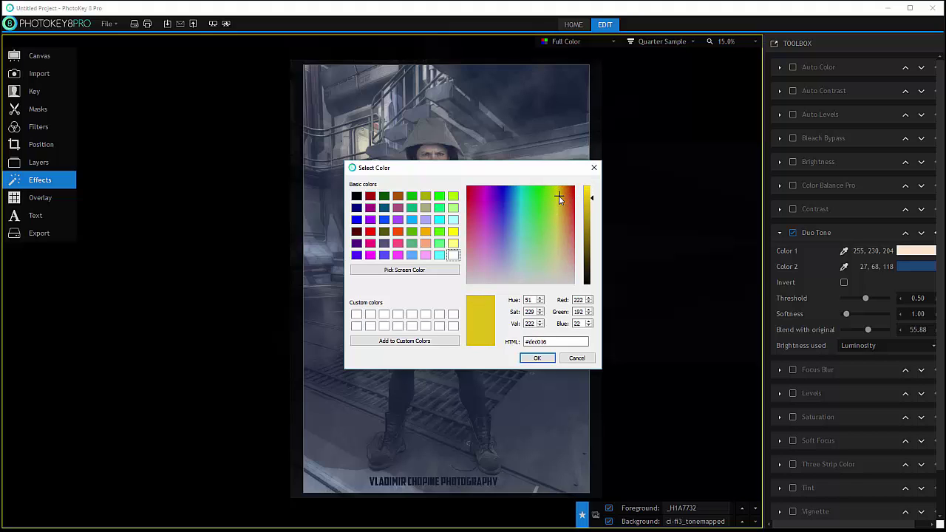
click(537, 357)
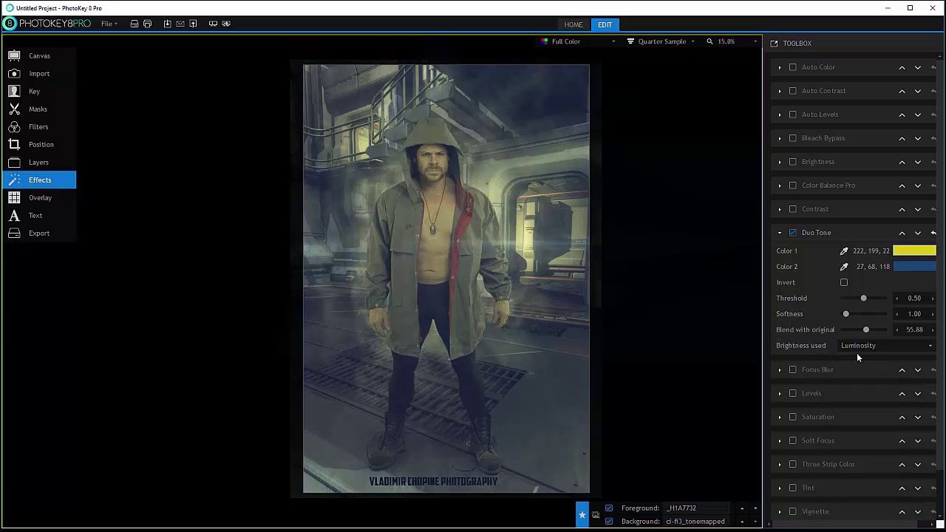
Raise Duo Tone's blend with original to 74.74, and disable the effect
mouse_move(866, 330)
mouse_down()
mouse_move(841, 330)
mouse_move(875, 331)
mouse_up()
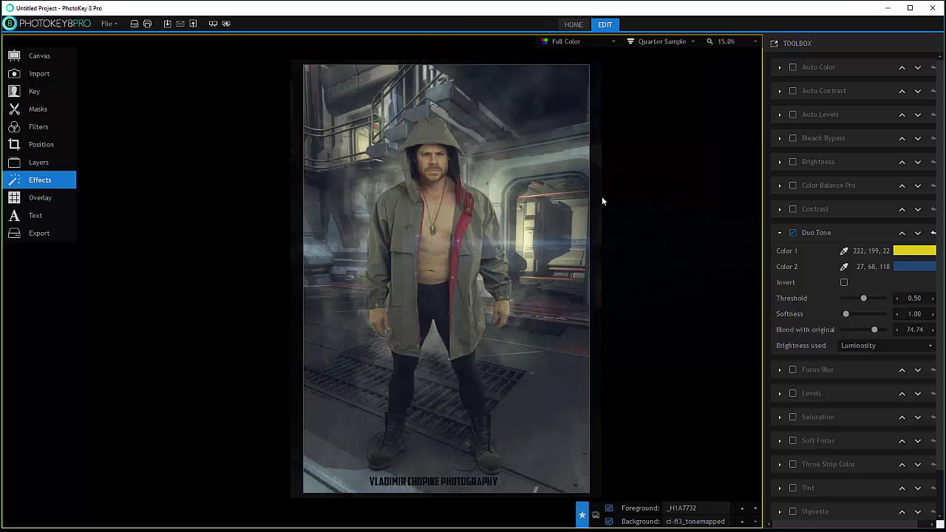
click(792, 231)
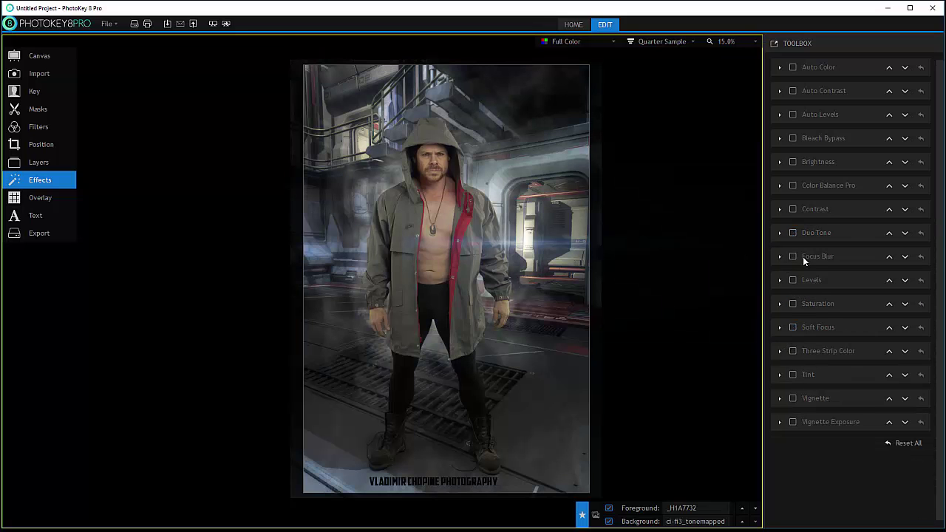
Preview the Radial Focus Blur effect on the composite, and disable it again
click(792, 257)
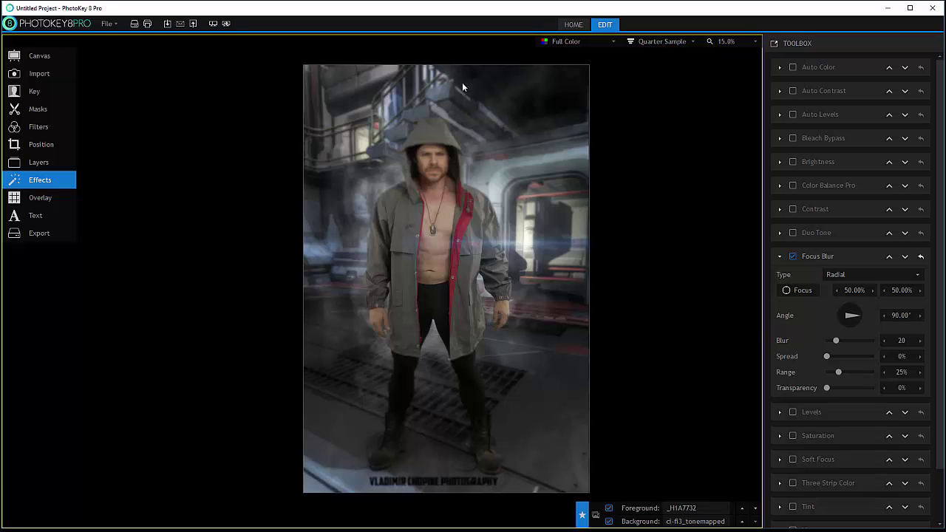
click(794, 256)
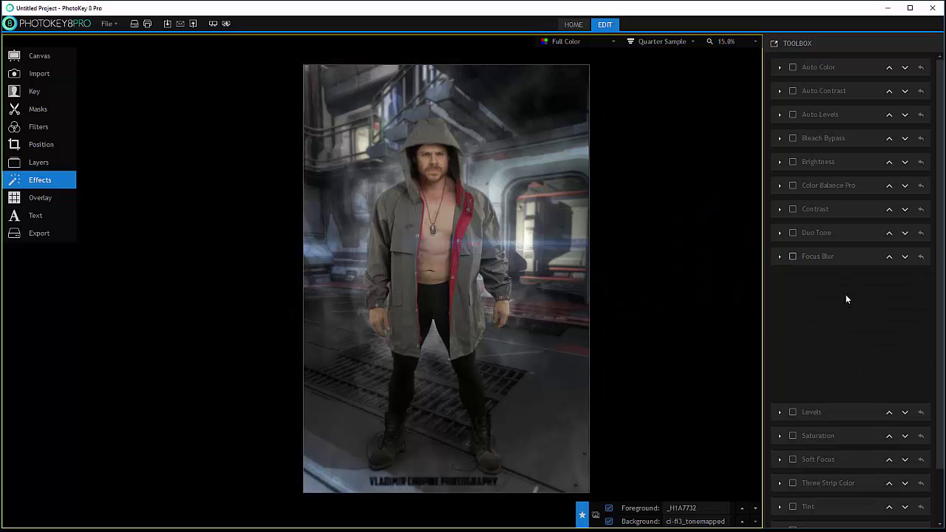
Try the Levels effect with an adjusted black level and preview the Saturation effect, leaving both disabled
click(791, 279)
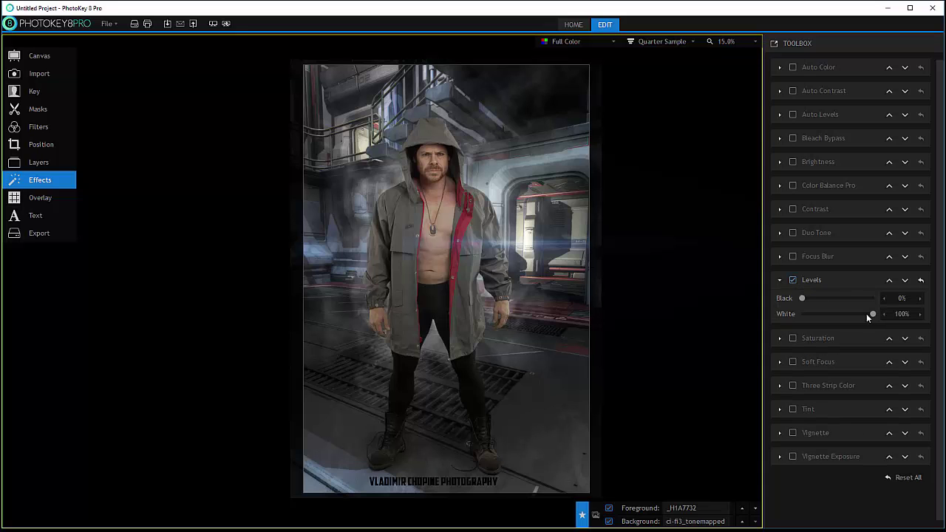
drag(803, 298, 769, 297)
click(793, 279)
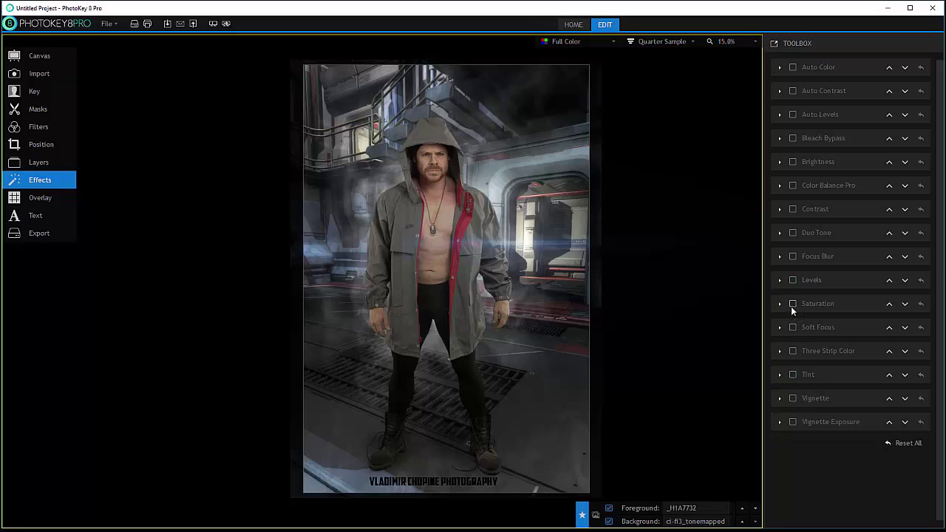
click(791, 305)
click(790, 305)
Try Soft Focus with Screen blend mode, blur 41 and strength 96%, and disable the effect again
click(792, 326)
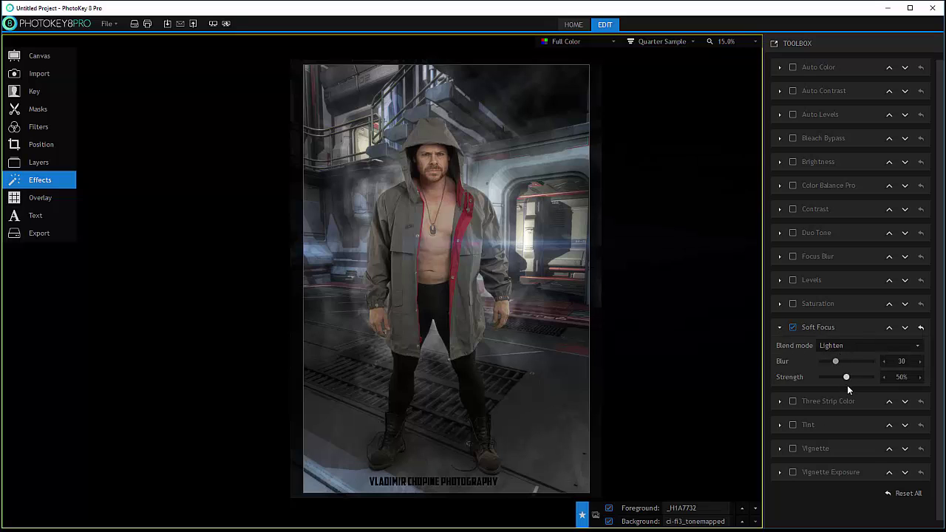
mouse_move(837, 362)
mouse_down()
mouse_move(887, 364)
mouse_move(841, 362)
mouse_up()
click(894, 345)
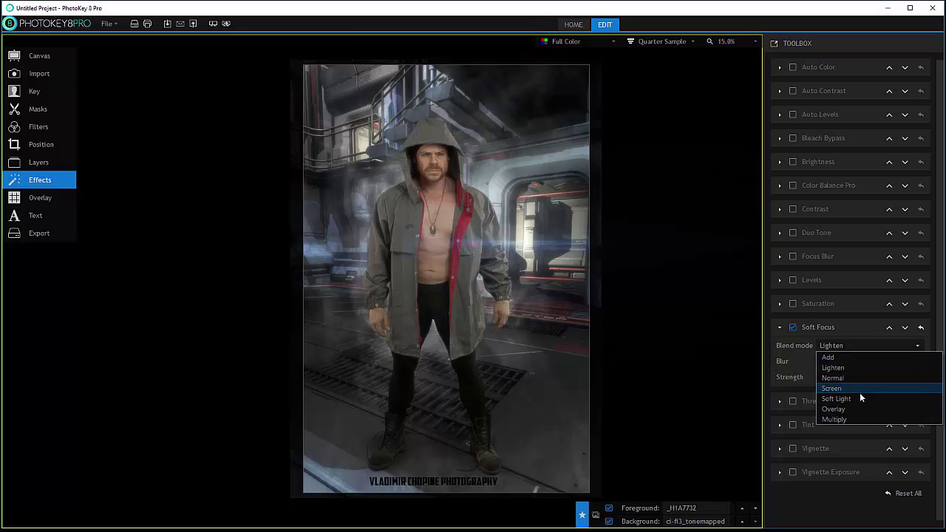
key(Escape)
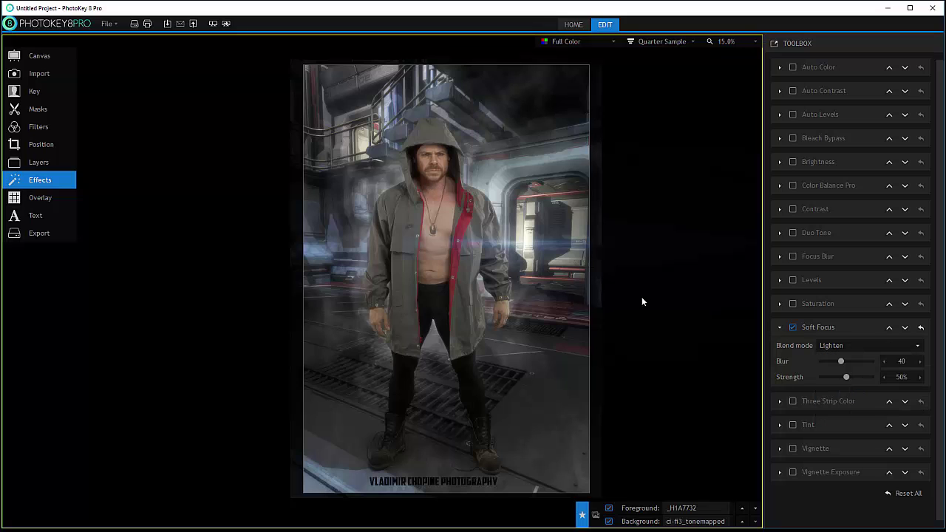
scroll(846, 345, down, 2)
mouse_move(841, 361)
mouse_down()
mouse_move(881, 379)
mouse_move(837, 362)
mouse_up()
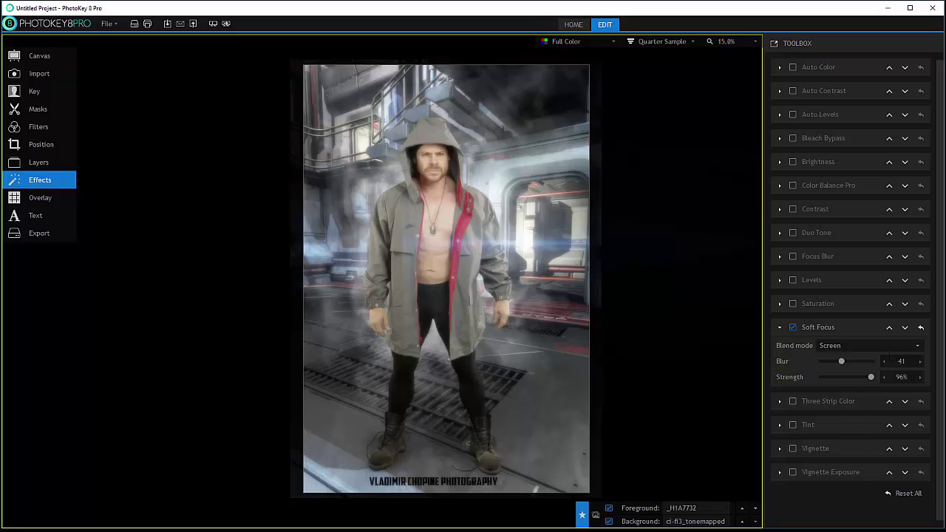
click(793, 327)
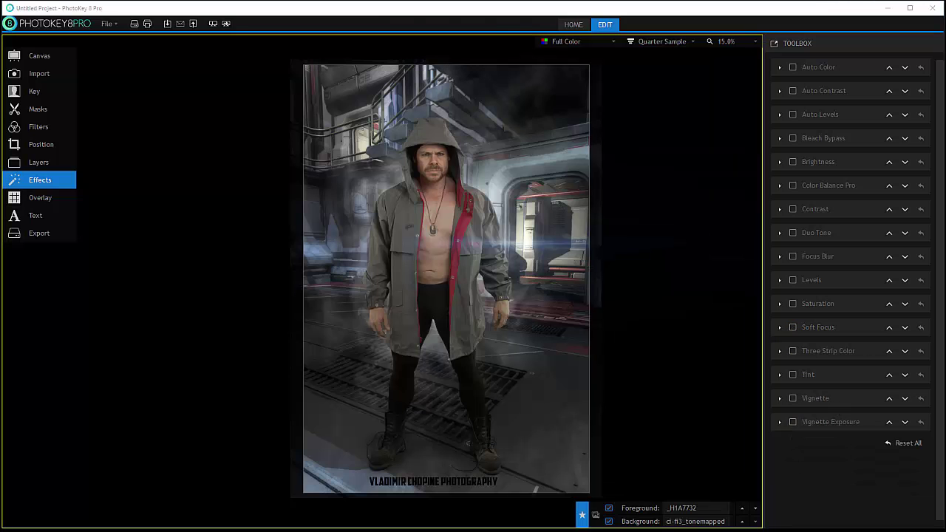
Try Three Strip Color with red strength 20%, green 59% and blue 57%, and disable the effect again
click(813, 350)
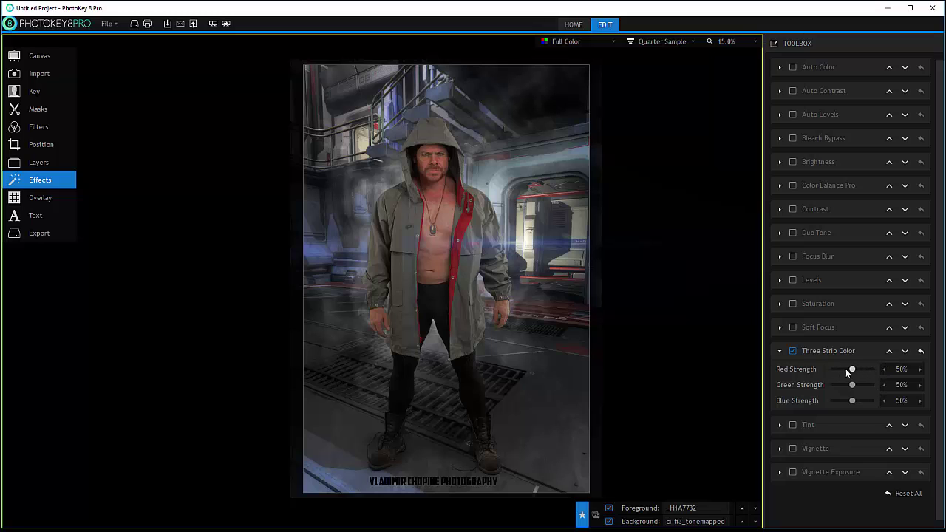
drag(843, 367, 856, 402)
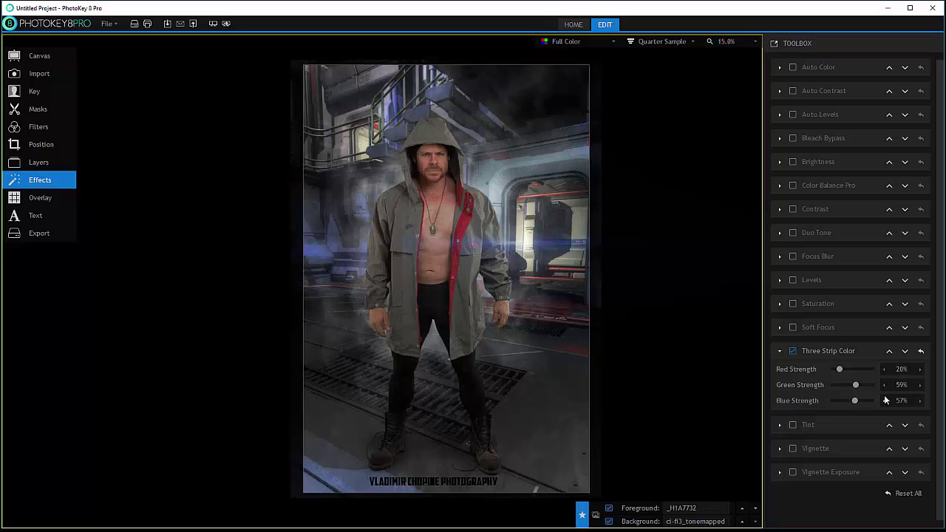
click(793, 351)
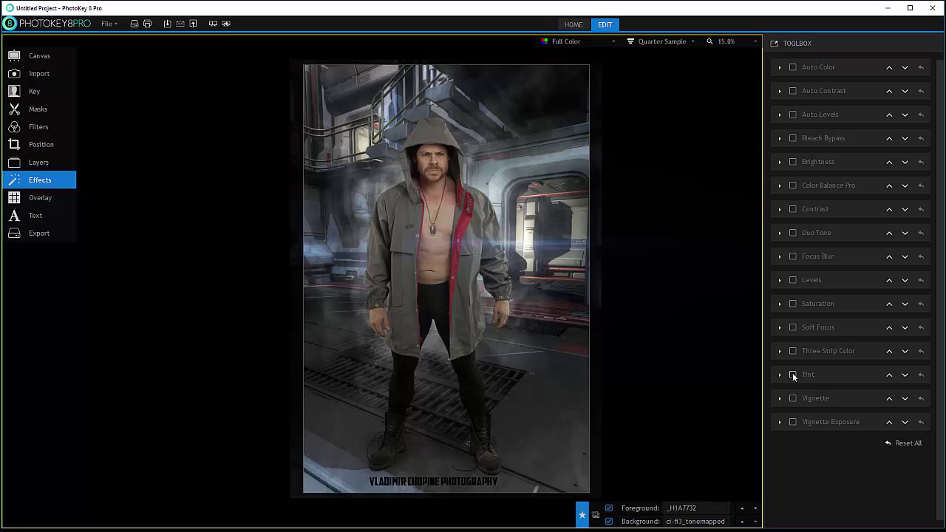
Try the Tint effect as Black & White at 67% strength and as Sepia at 43%, and disable the effect again
click(793, 375)
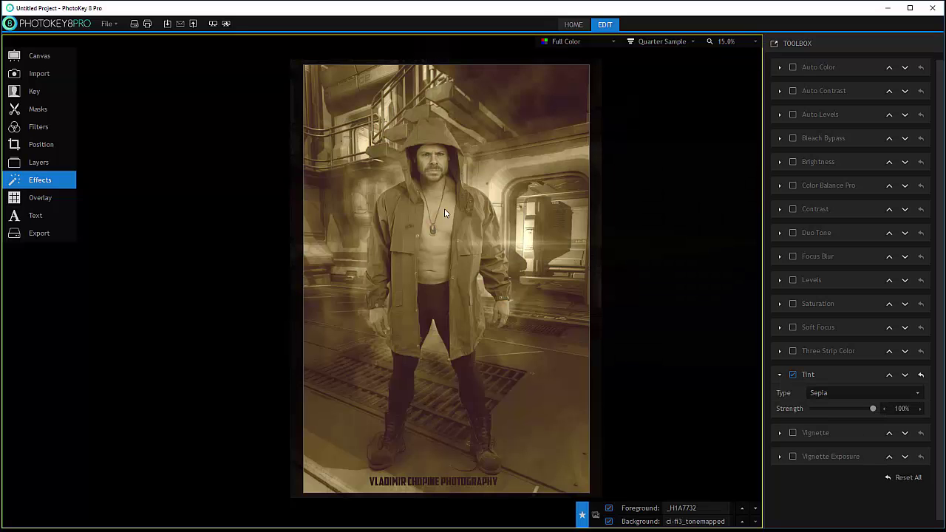
click(856, 394)
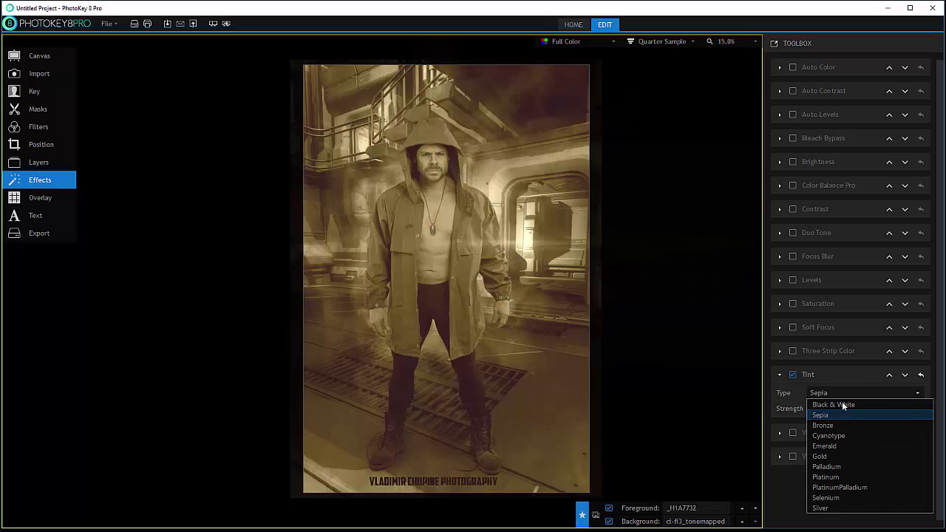
click(832, 393)
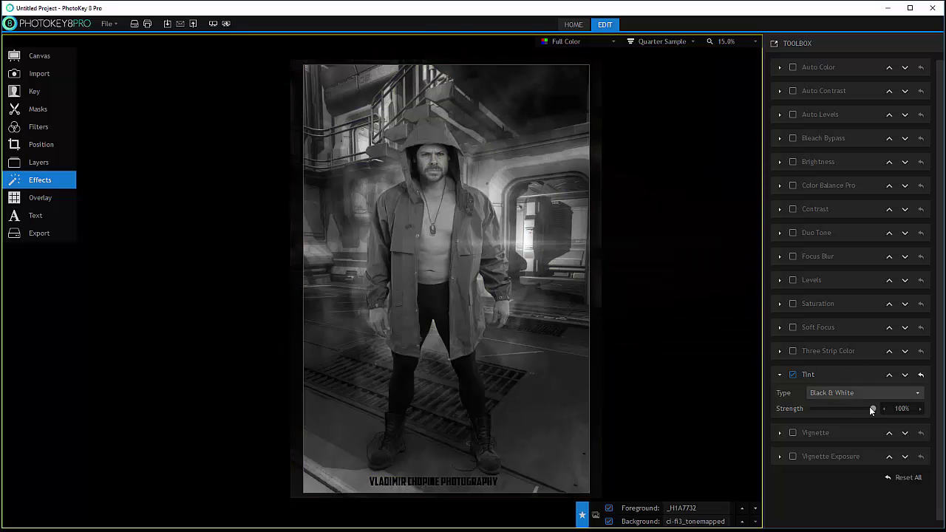
mouse_move(869, 407)
mouse_down()
mouse_move(804, 406)
mouse_move(853, 410)
mouse_up()
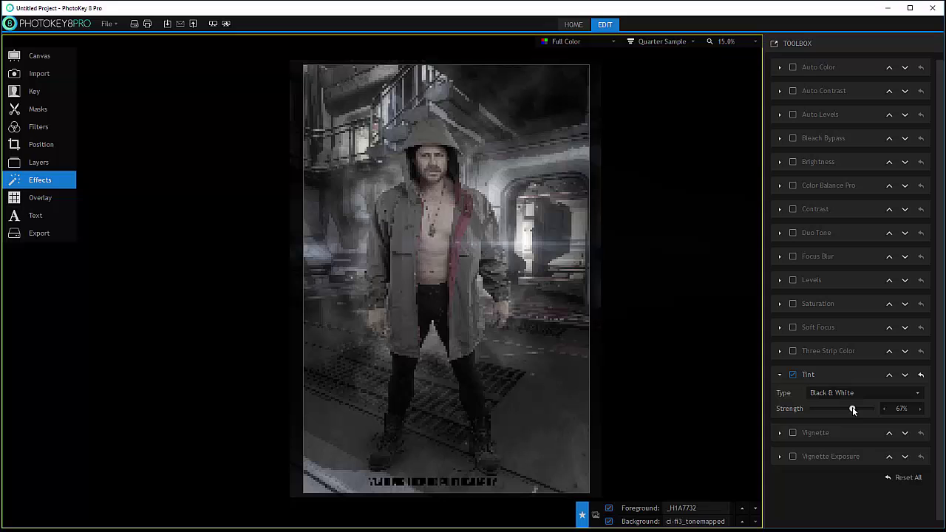
click(848, 389)
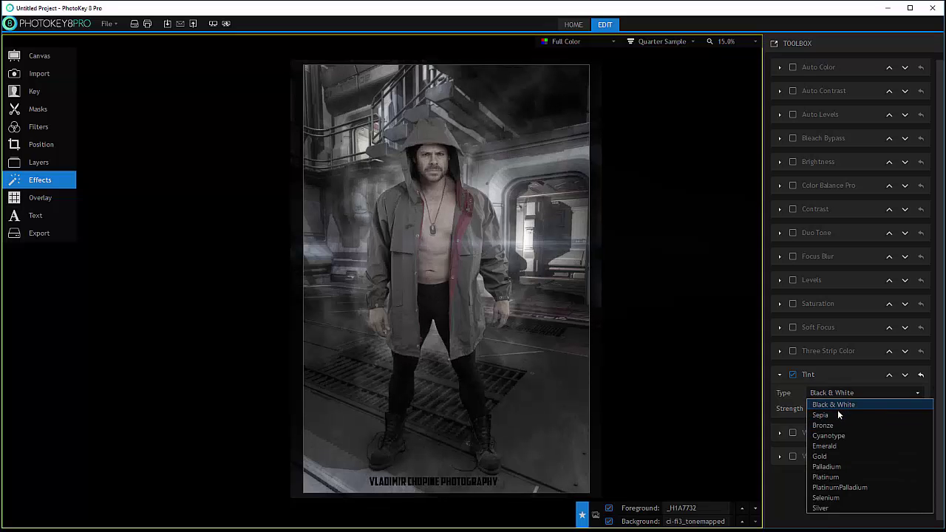
click(837, 412)
mouse_move(849, 408)
mouse_down()
mouse_move(886, 411)
mouse_move(828, 408)
mouse_move(837, 408)
mouse_up()
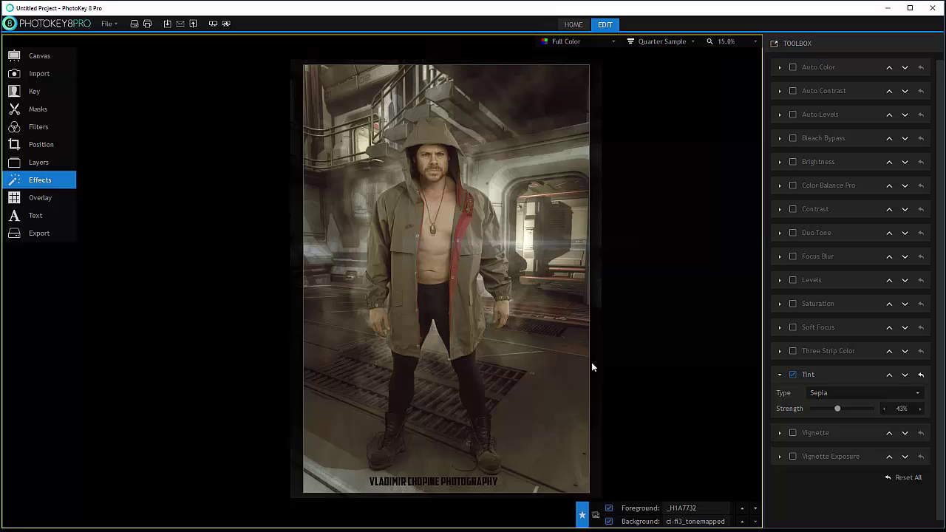
click(793, 375)
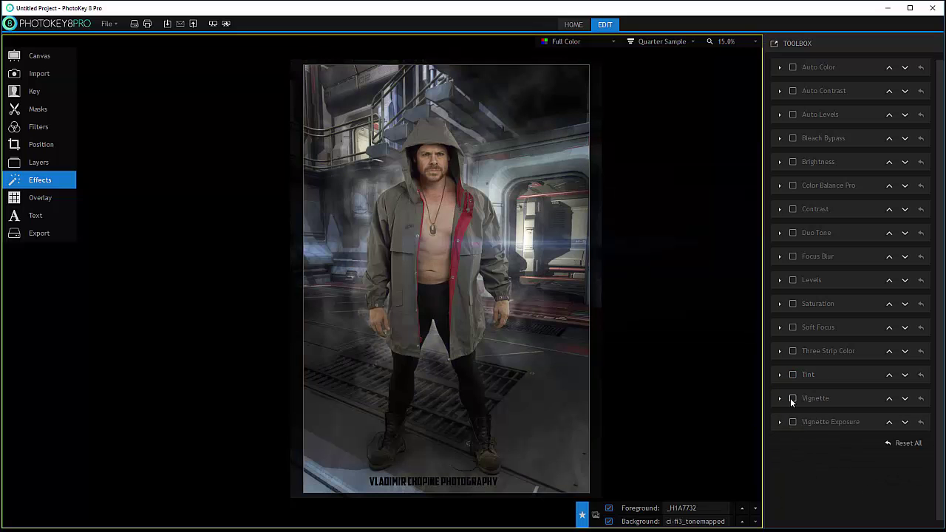
Enable the Vignette effect and compare its Light, Normal and Bold presets, ending on Normal
click(791, 399)
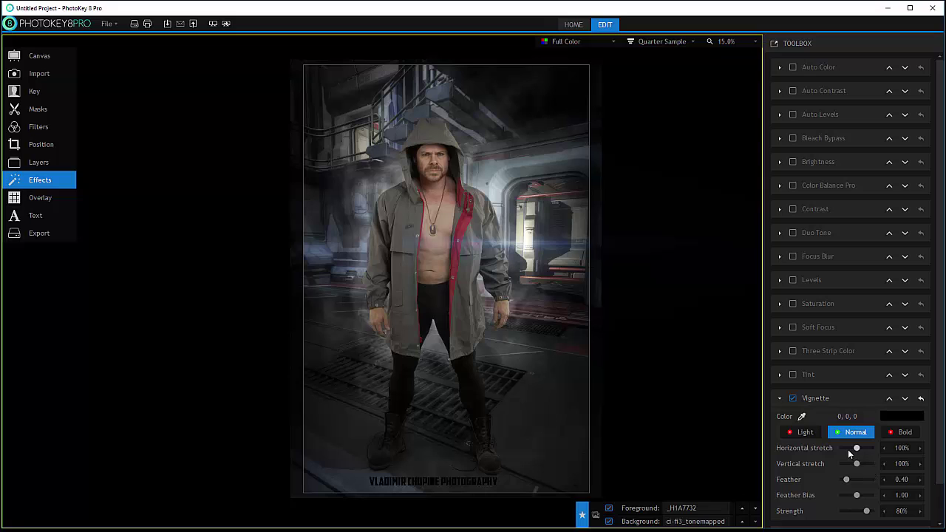
click(793, 434)
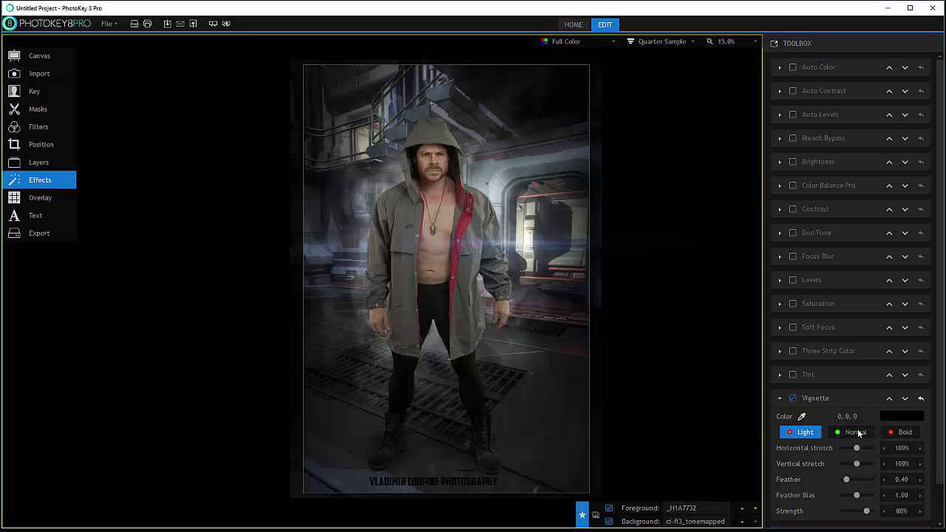
click(855, 432)
click(900, 433)
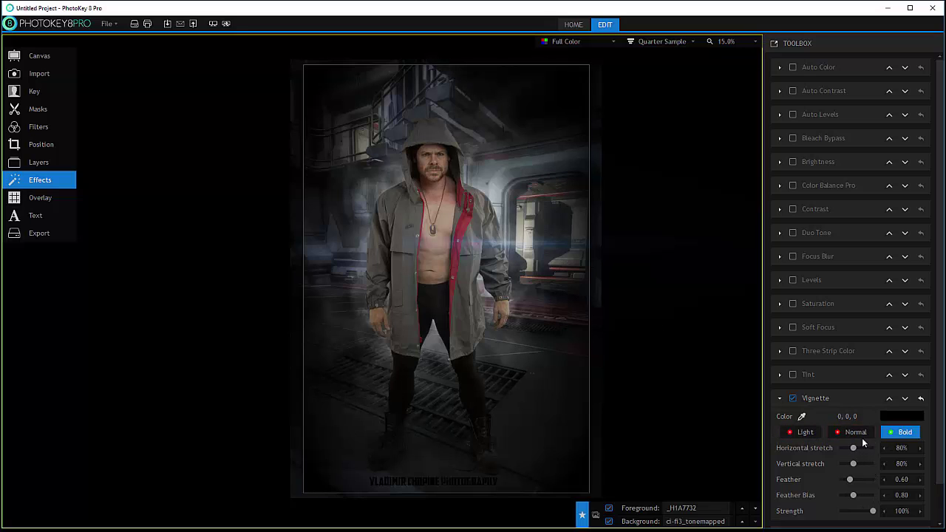
click(857, 434)
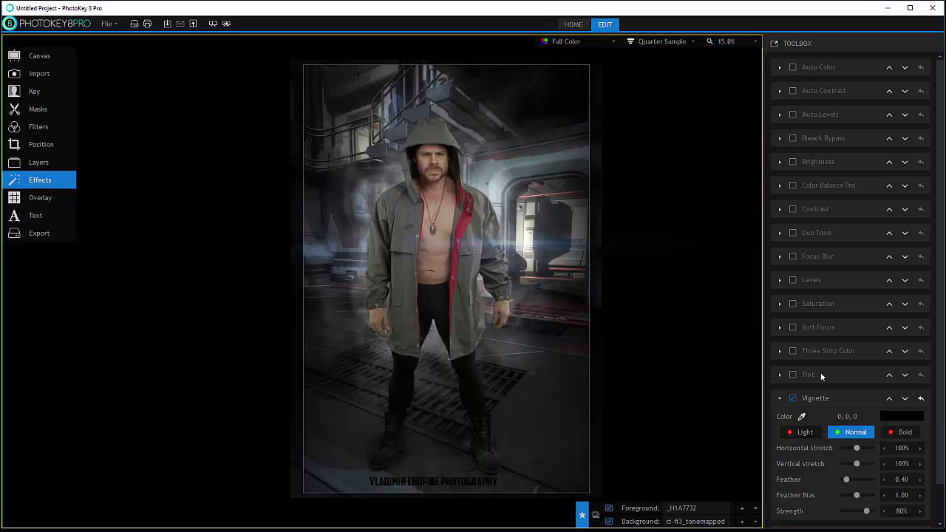
Open the vignette's color selection and accept black (#000000) as its color
click(887, 417)
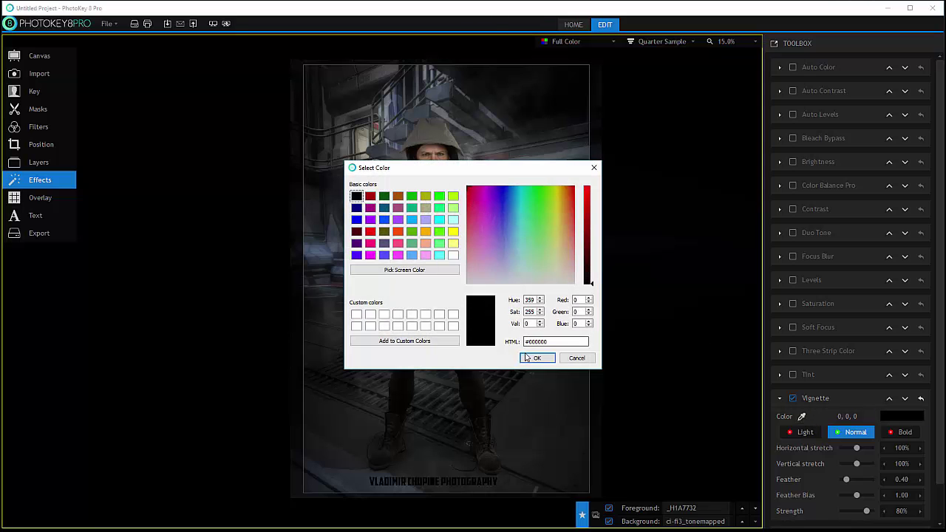
click(528, 359)
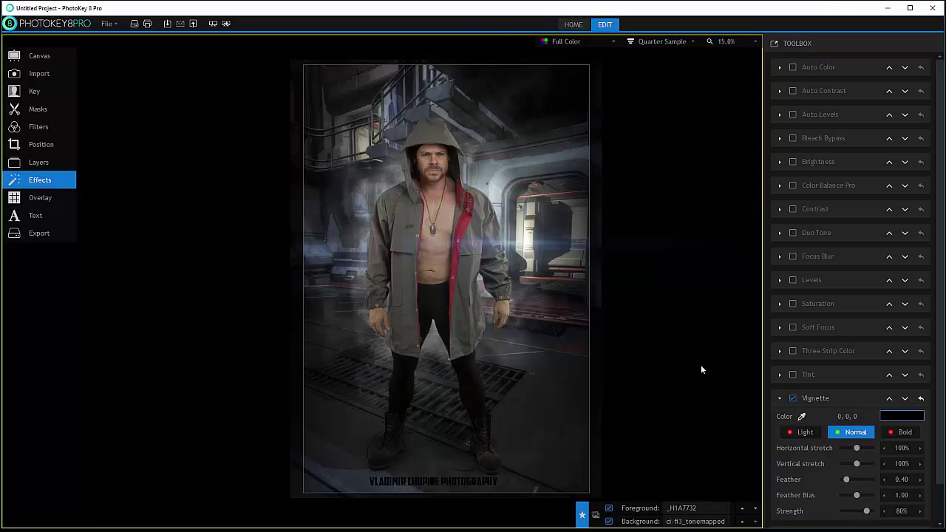
click(903, 417)
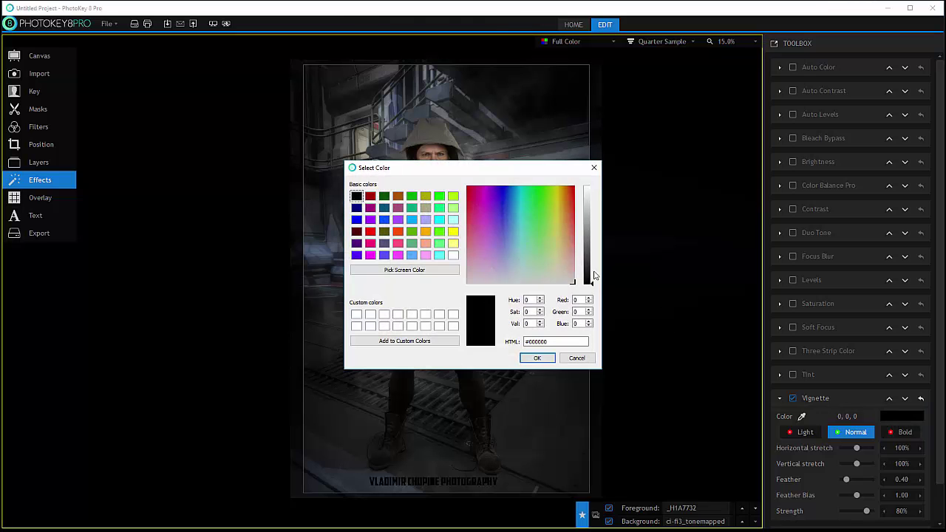
click(537, 358)
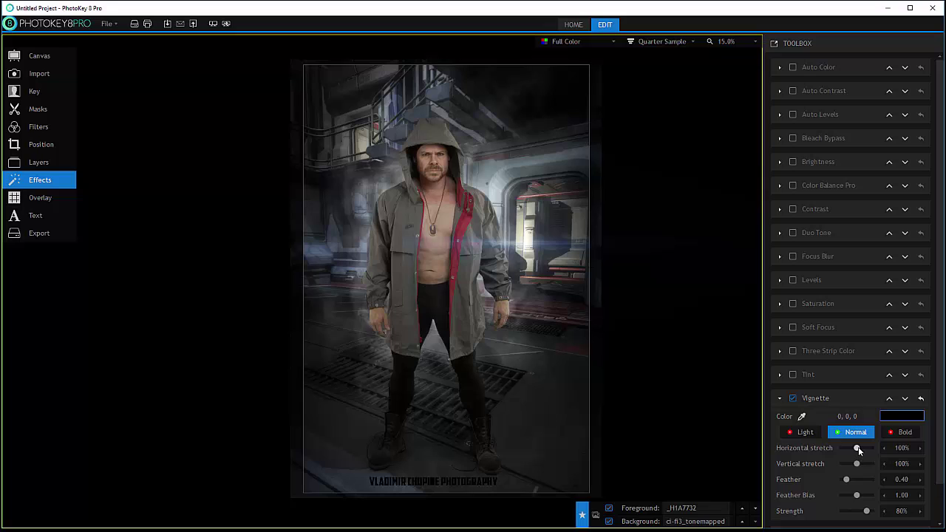
Try Vignette with horizontal stretch 94%, vertical stretch 125%, feather 0.58, feather bias 1.08 and strength 31%, and disable the effect again
drag(858, 446, 850, 482)
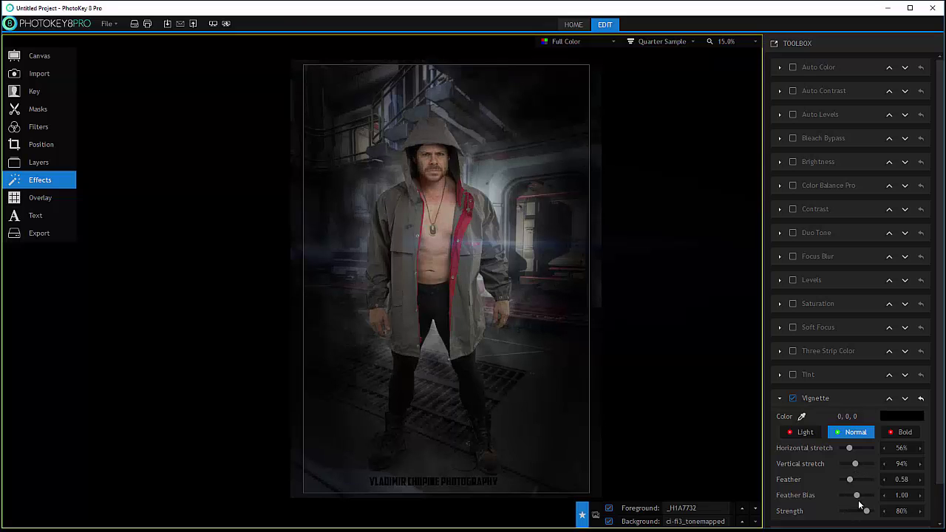
mouse_move(855, 497)
mouse_down()
mouse_move(864, 496)
mouse_move(842, 487)
mouse_up()
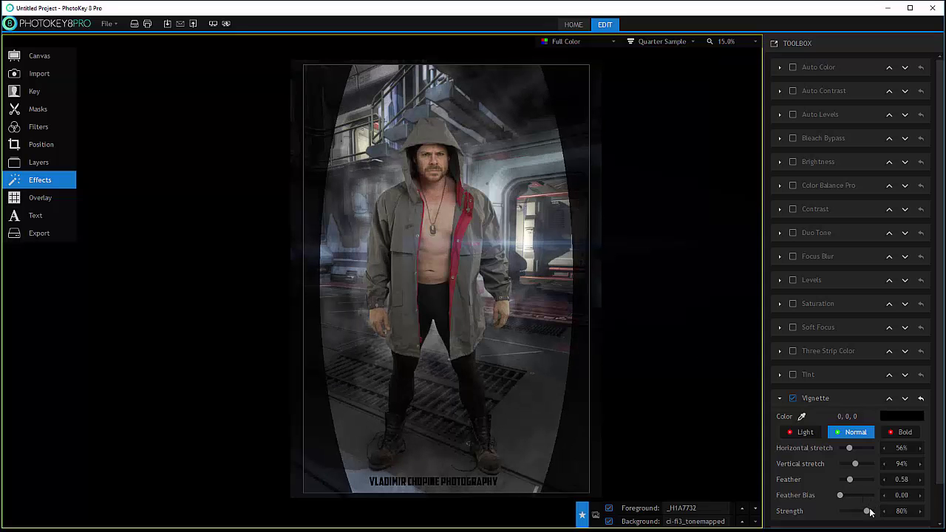
mouse_move(866, 510)
mouse_down()
mouse_move(841, 513)
mouse_move(873, 511)
mouse_move(855, 495)
mouse_move(840, 512)
mouse_move(850, 511)
mouse_up()
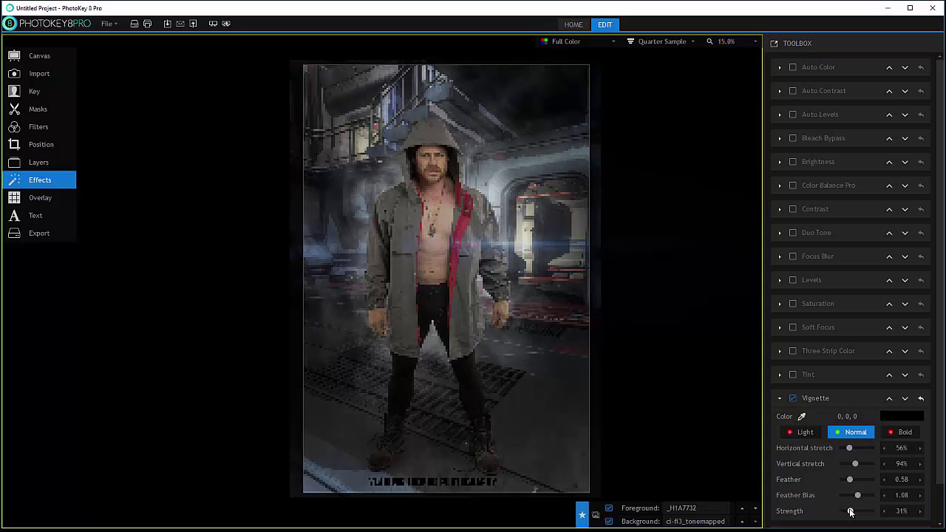
drag(850, 448, 865, 464)
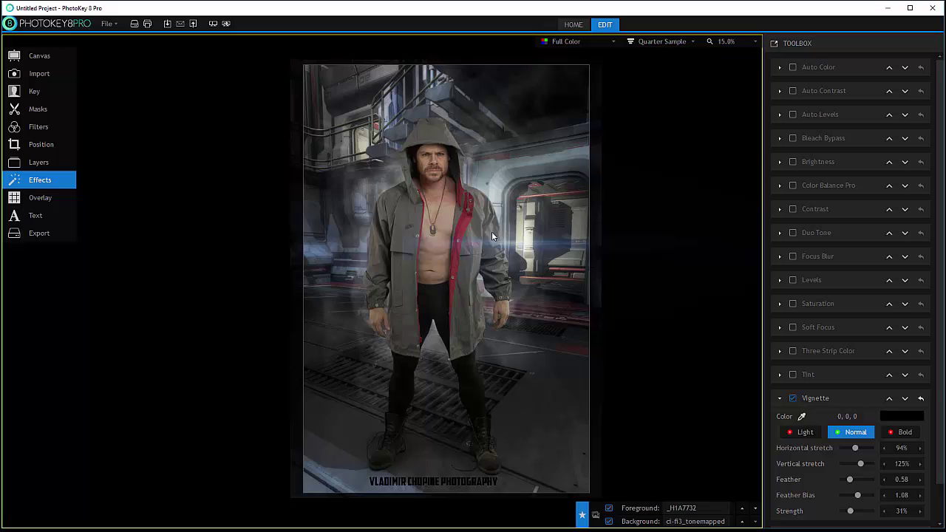
click(778, 398)
click(793, 400)
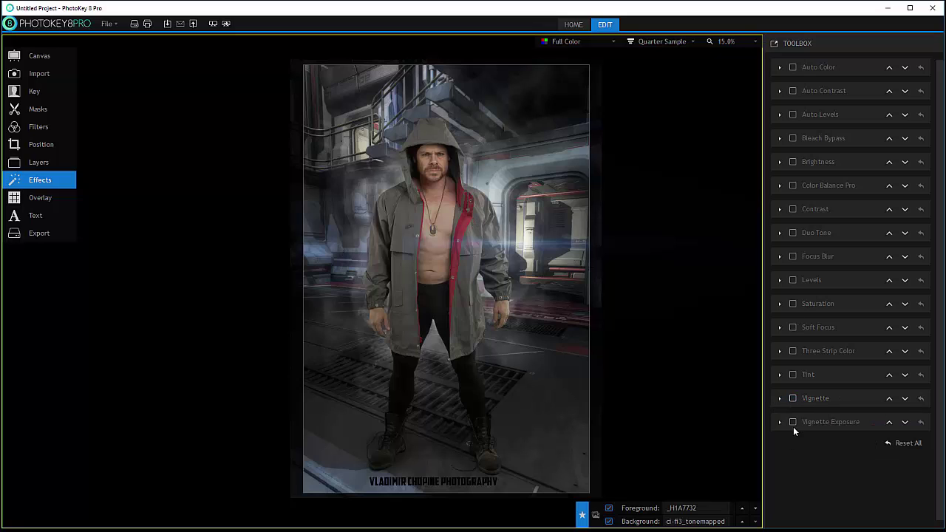
Enable Vignette Exposure, center it on the man's face at 46.30%, 22.76%, and set amount 43.66 and midpoint 0.00
click(793, 422)
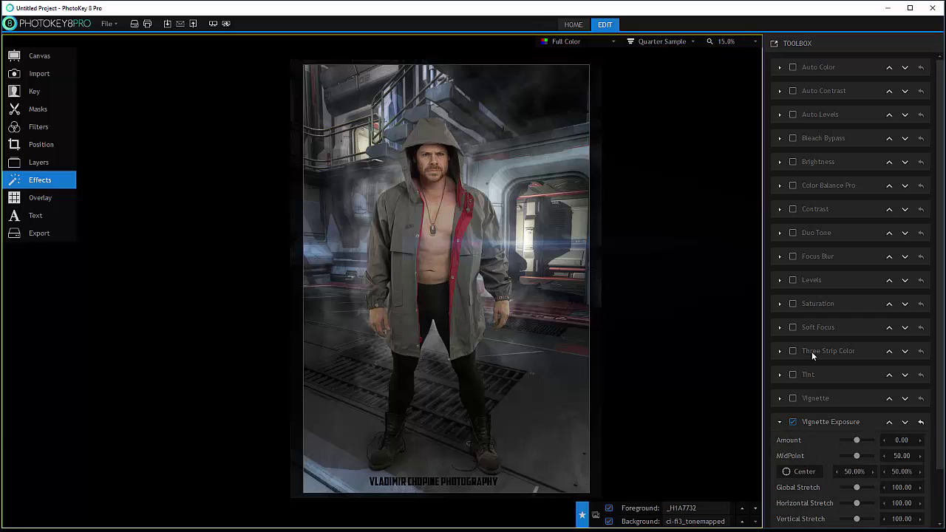
click(786, 471)
click(455, 172)
drag(857, 440, 838, 454)
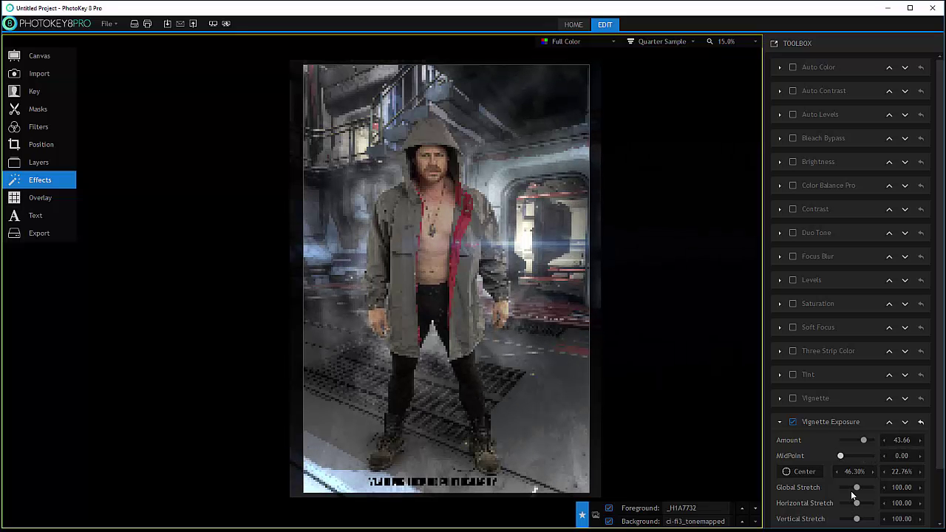
Set the Vignette Exposure's global stretch to 53.53, horizontal stretch to 132.40, vertical stretch to 61.98 and rotation to 127.66
drag(859, 489, 849, 519)
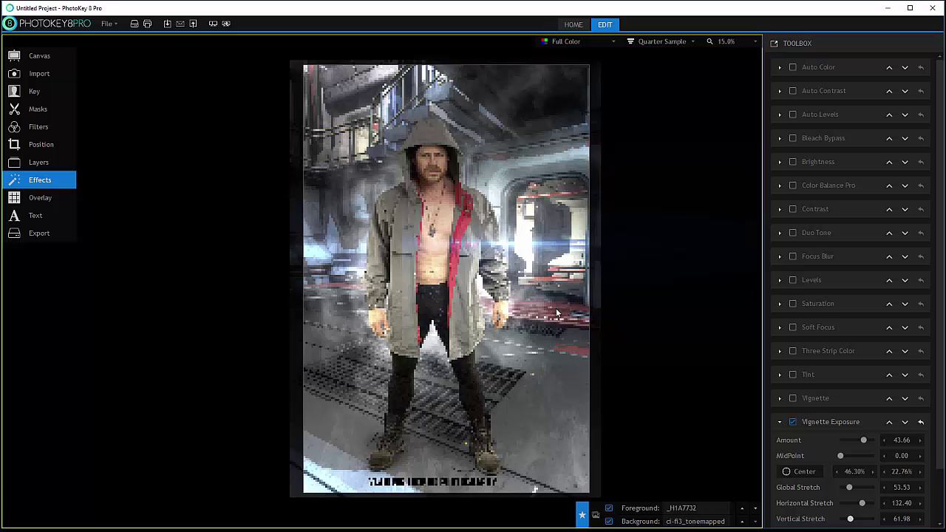
scroll(840, 439, down, 1)
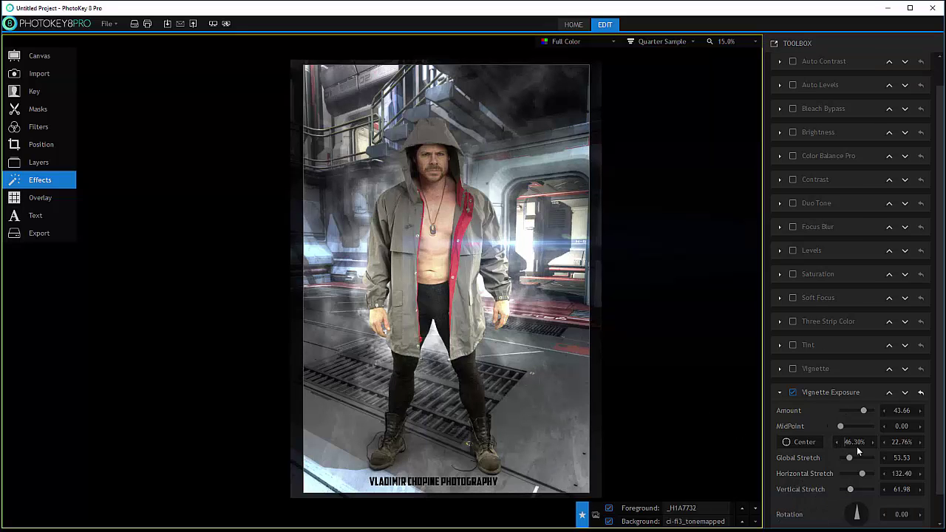
drag(859, 513, 860, 517)
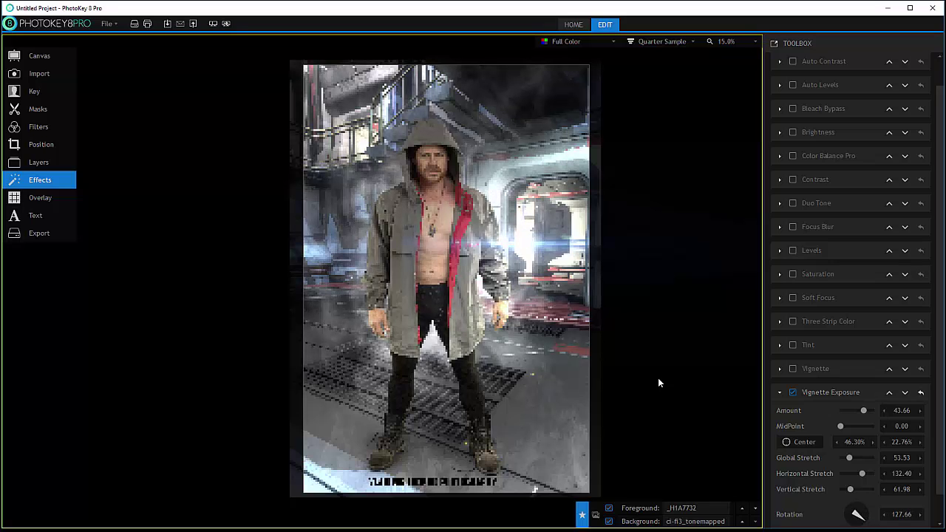